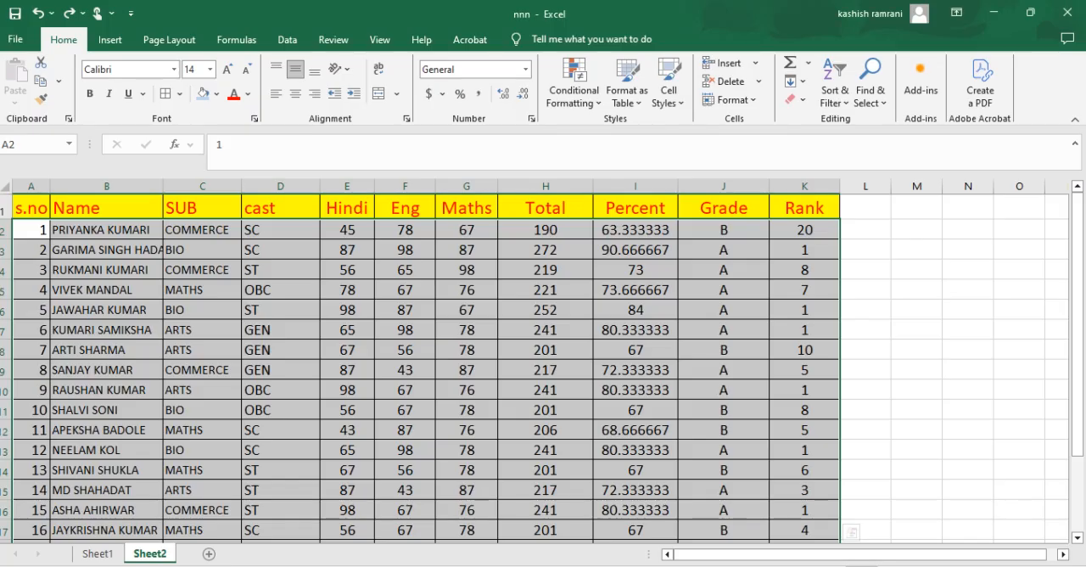
left_click(33, 213)
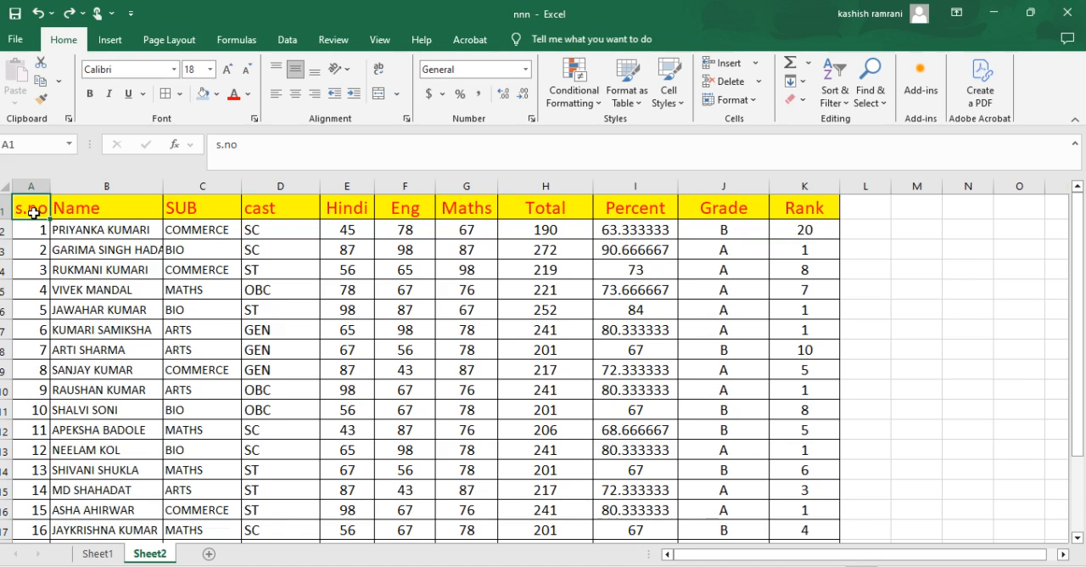
left_click_drag(32, 212, 811, 507)
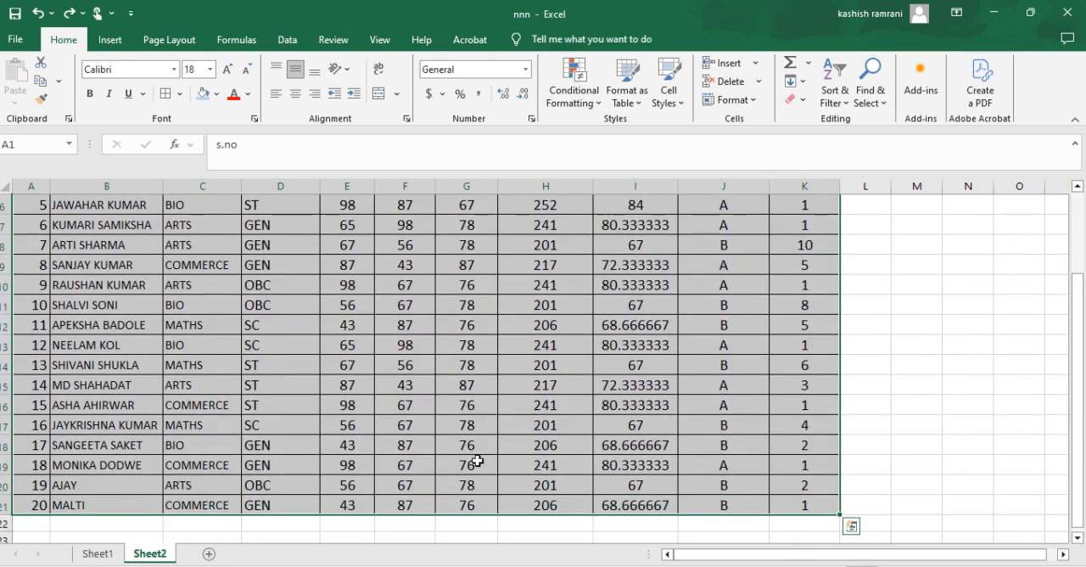
scroll(455, 398, "up", 2)
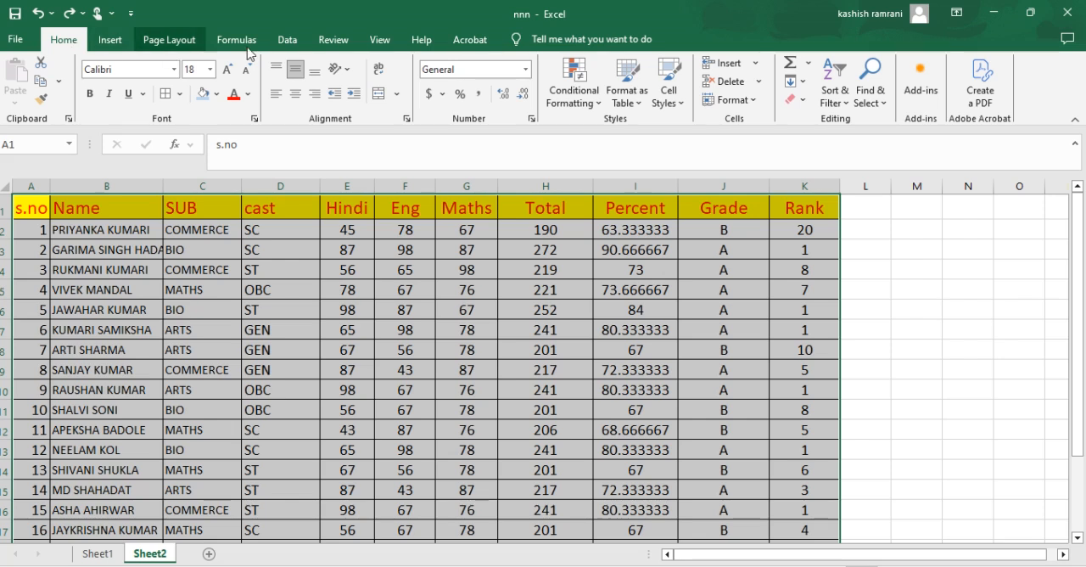
left_click(289, 42)
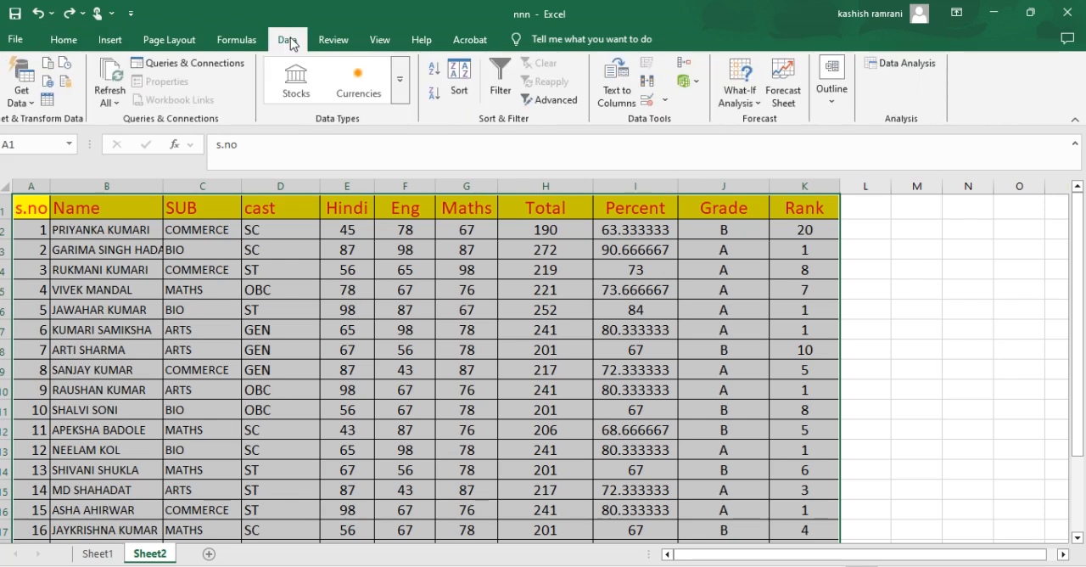
left_click(63, 39)
Step: Select the whole student table including its headers and apply a custom sort by Name, cell values, A to Z
left_click_drag(24, 205, 833, 505)
left_click(830, 108)
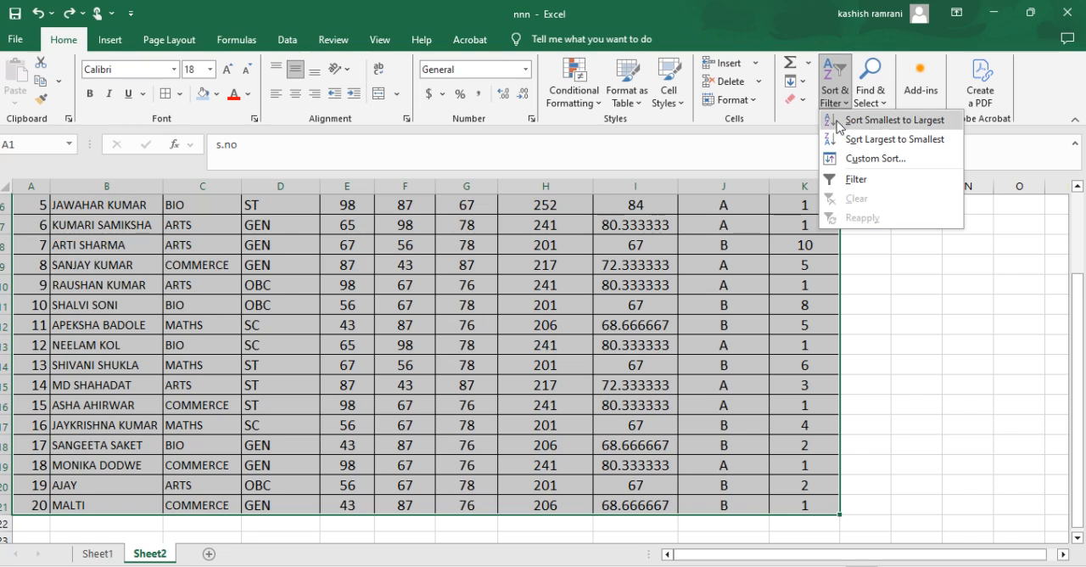
left_click(841, 166)
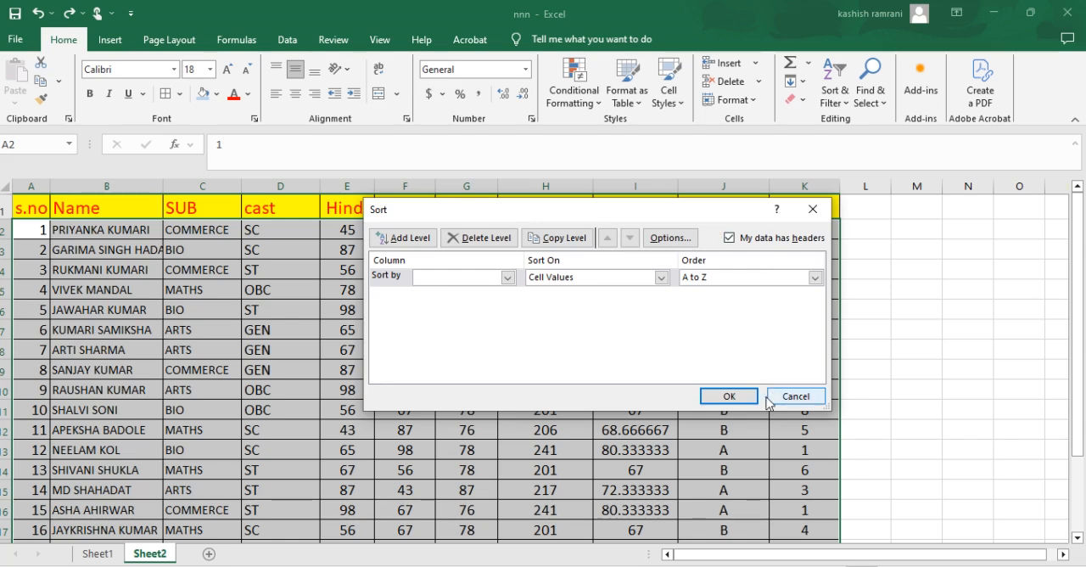
left_click(507, 278)
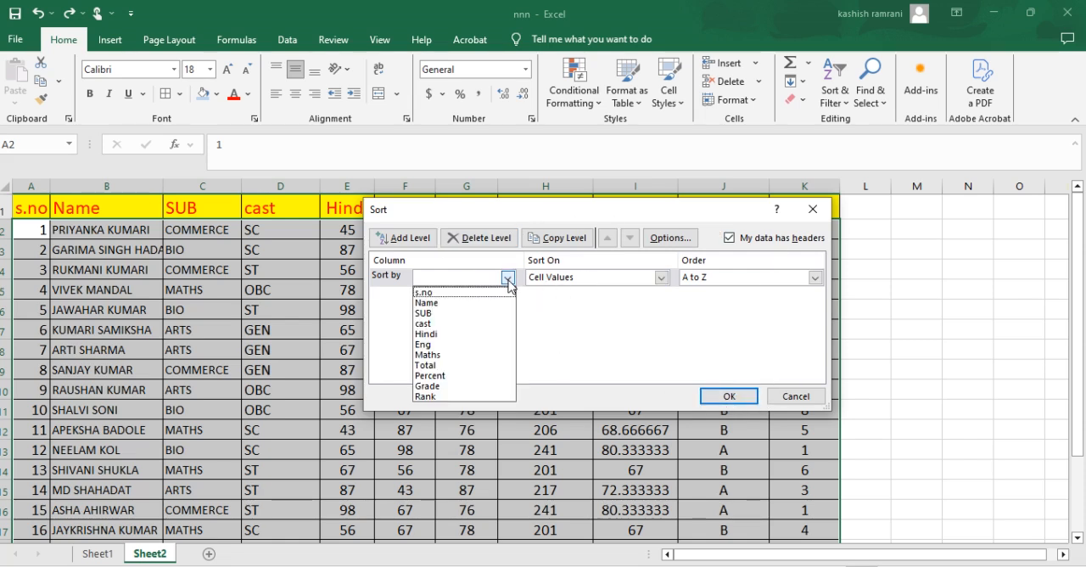
left_click(470, 303)
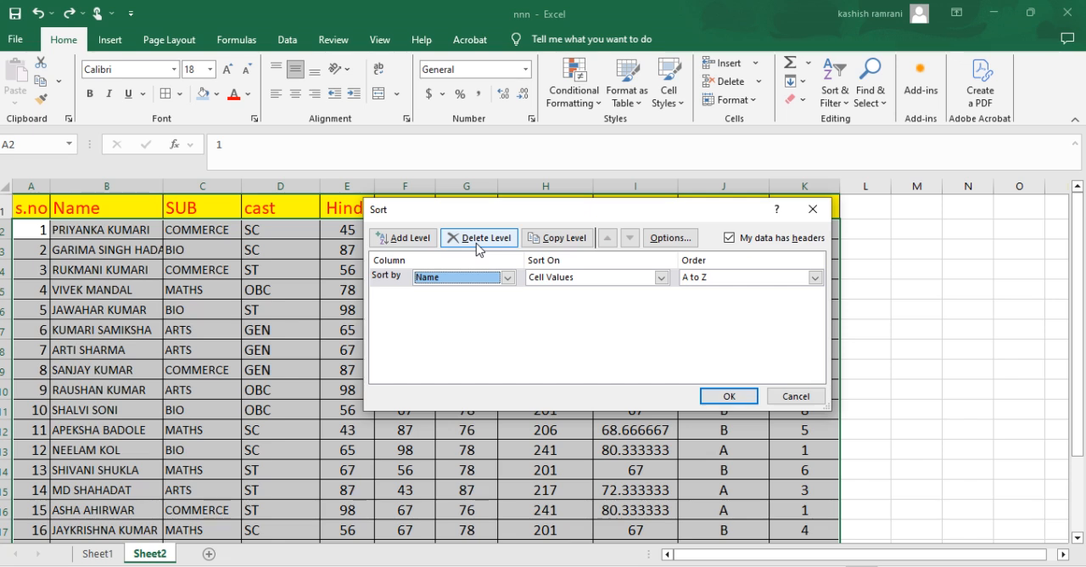
left_click(723, 397)
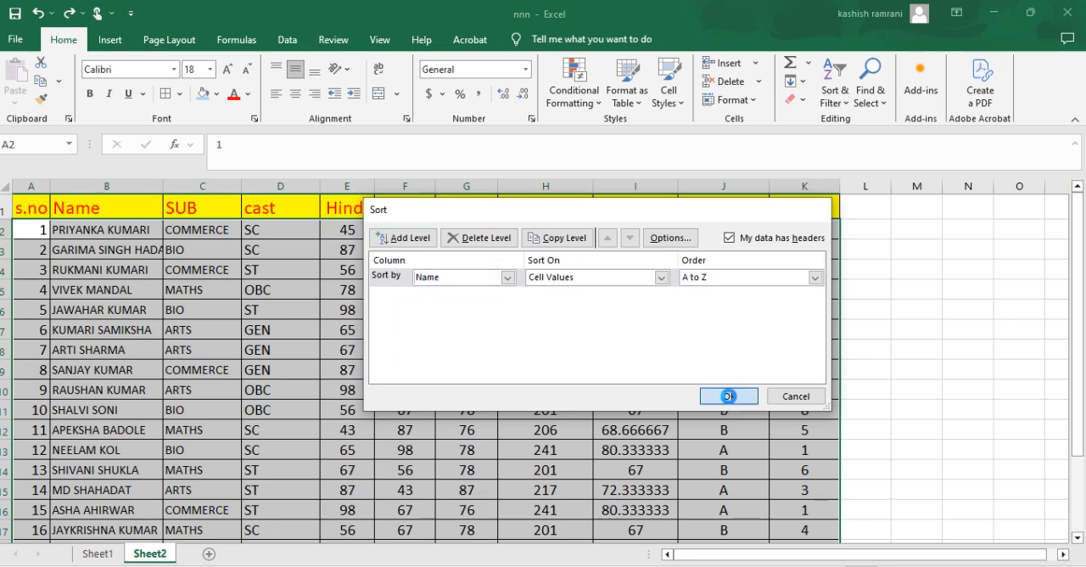
Step: Undo the Name sort to inspect row 20 in the original order, and redo the sort to compare it with row 2
left_click(103, 230)
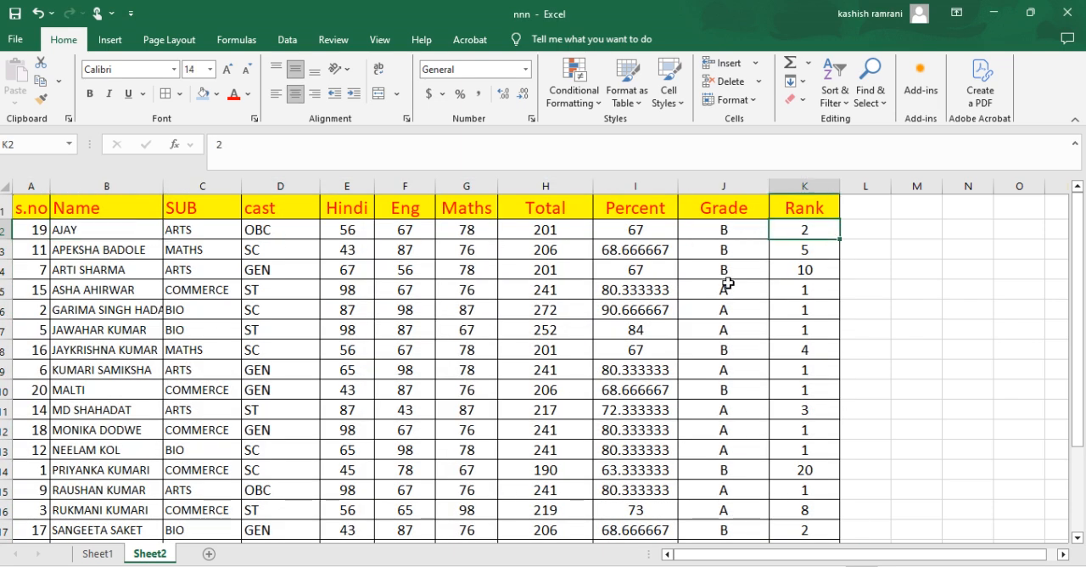
key("ctrl+z")
scroll(228, 338, "down", 2)
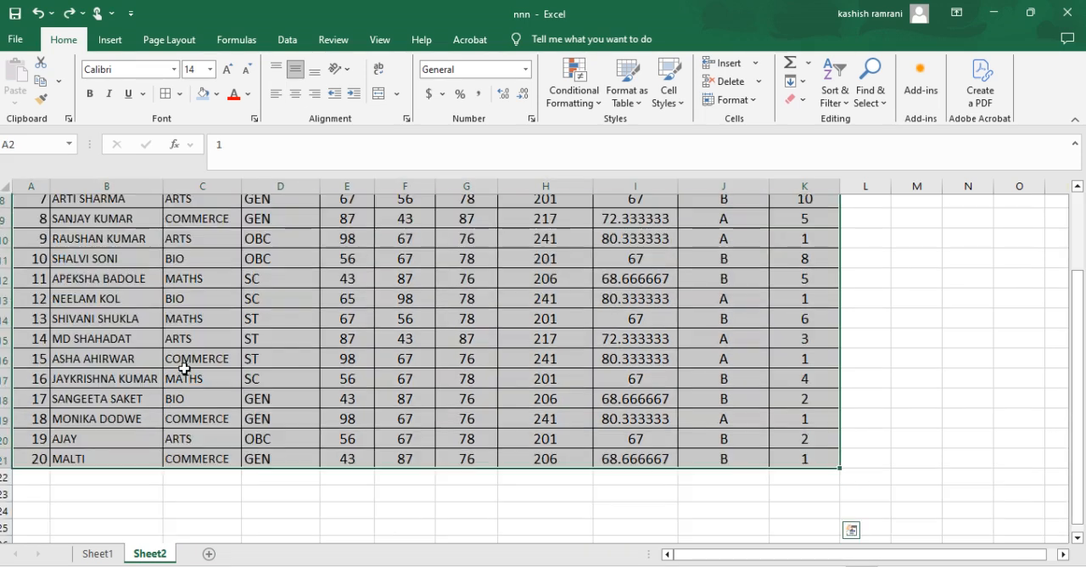
left_click(7, 438)
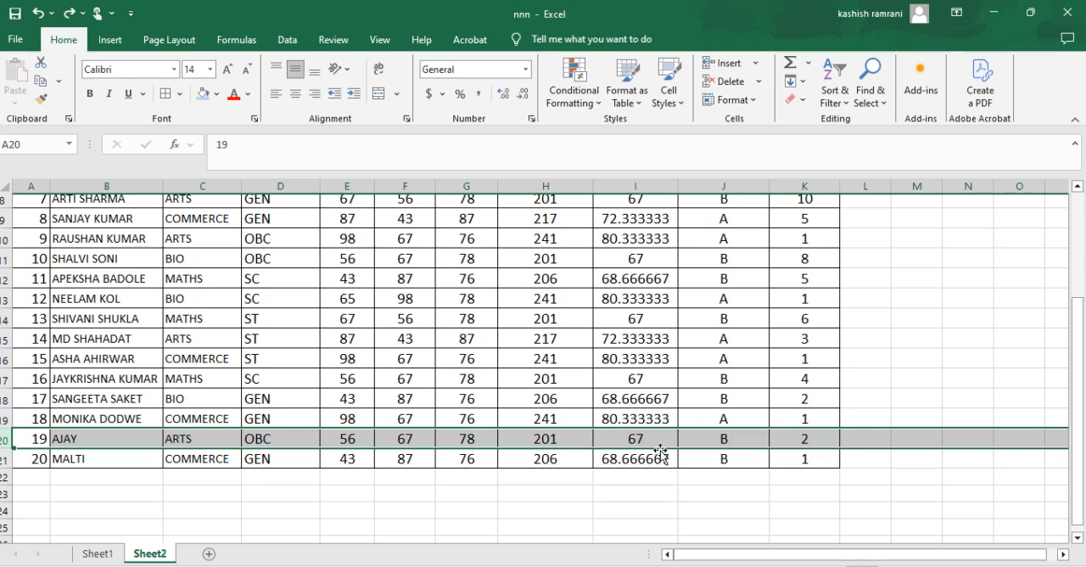
key("ctrl+y")
scroll(645, 444, "up", 1)
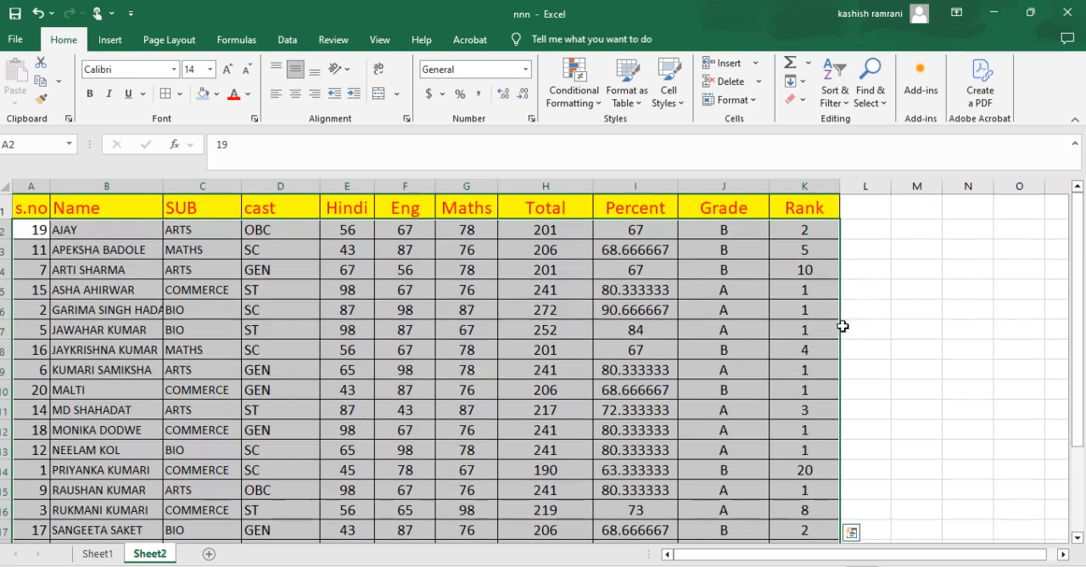
left_click(111, 233)
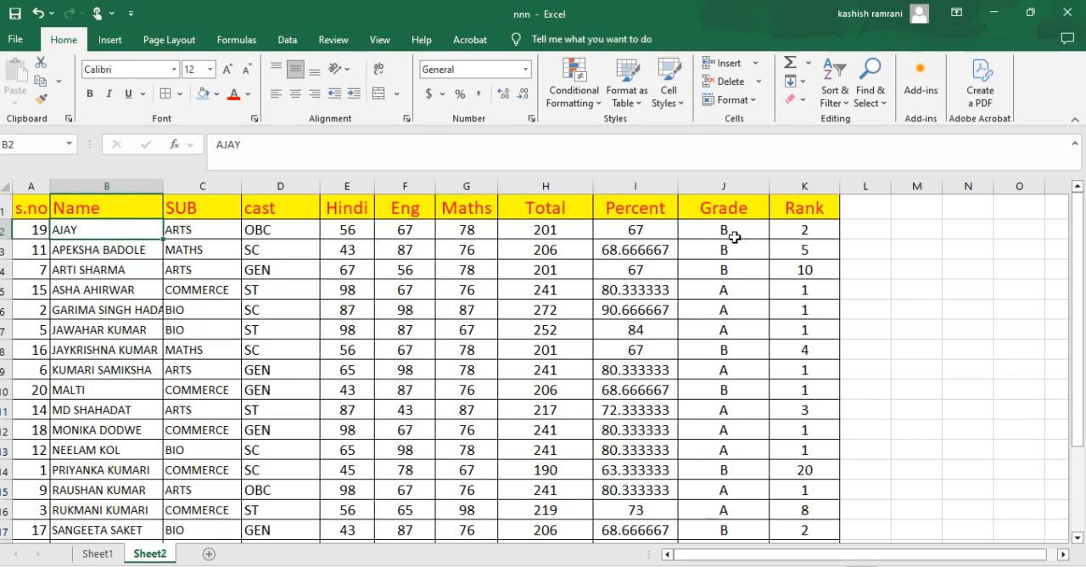
left_click(823, 232)
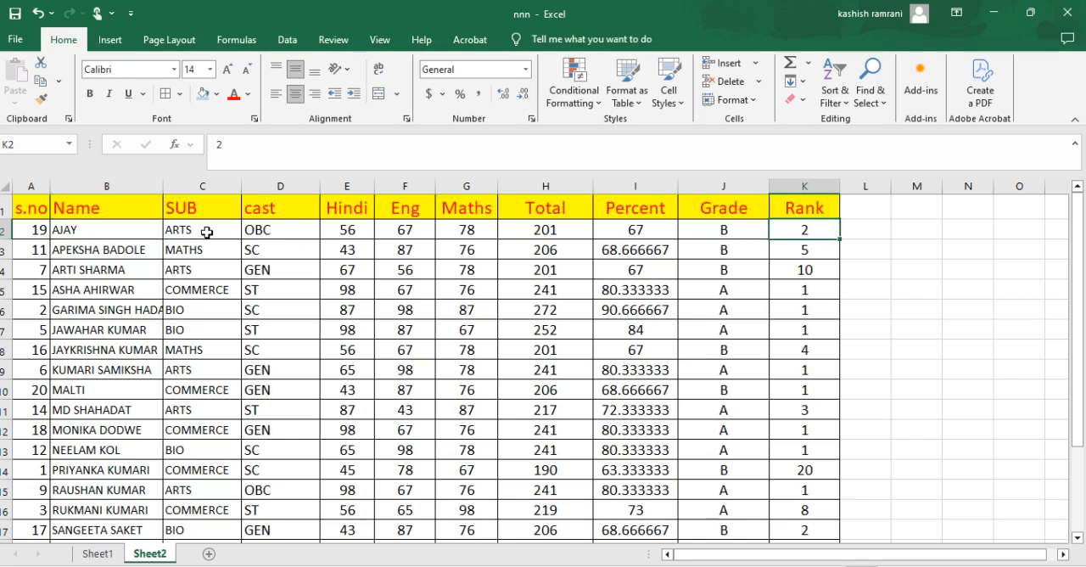
Step: Renumber the s.no column by entering 1 and 2 in its first cells, filling the series down the table and centering the numbers
left_click(39, 230)
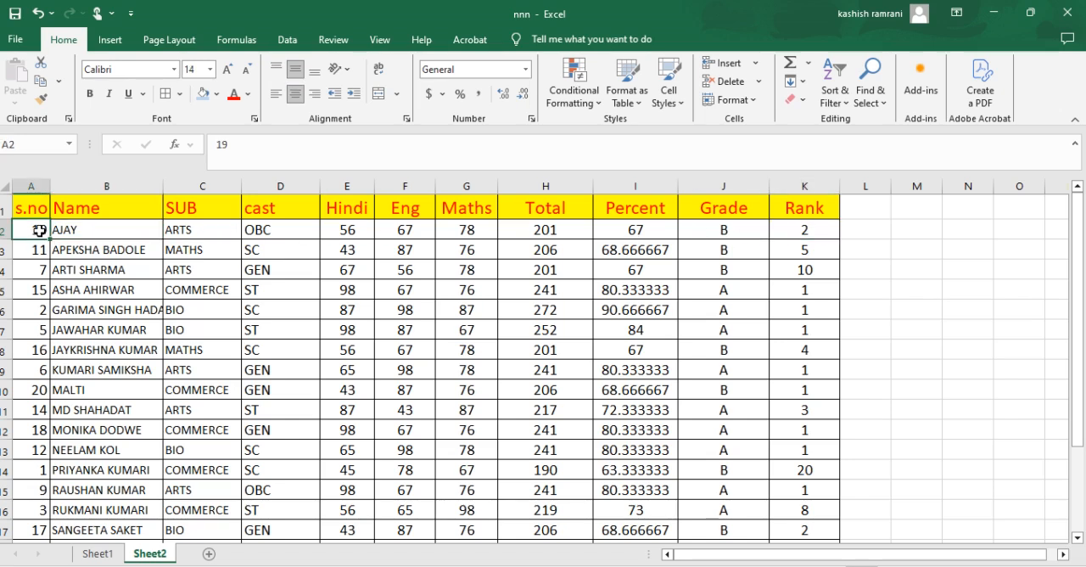
type("1")
key("Return")
type("2")
key("Return")
left_click_drag(40, 230, 38, 248)
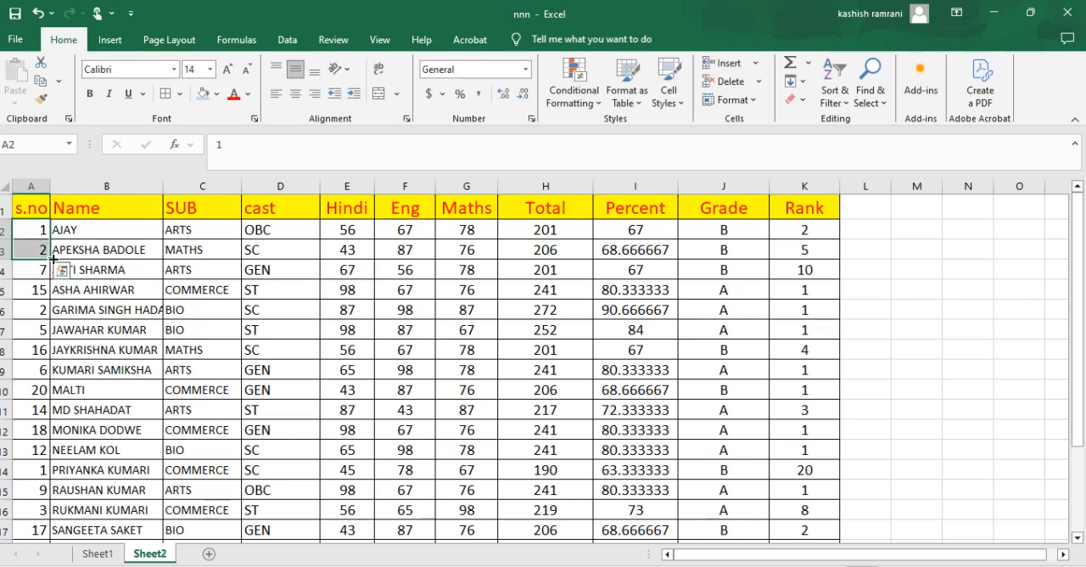
double_click(51, 257)
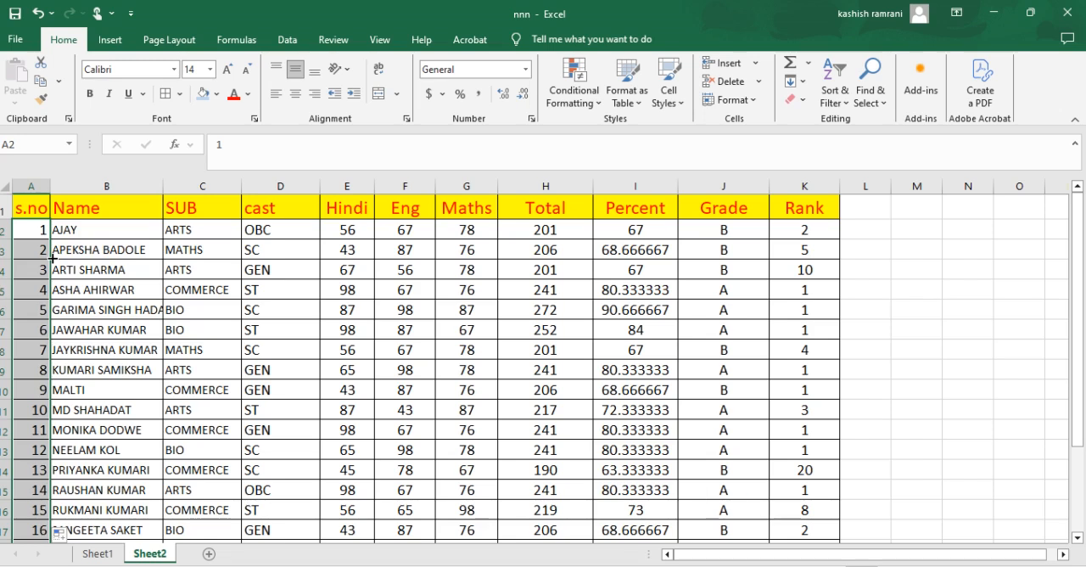
left_click(293, 97)
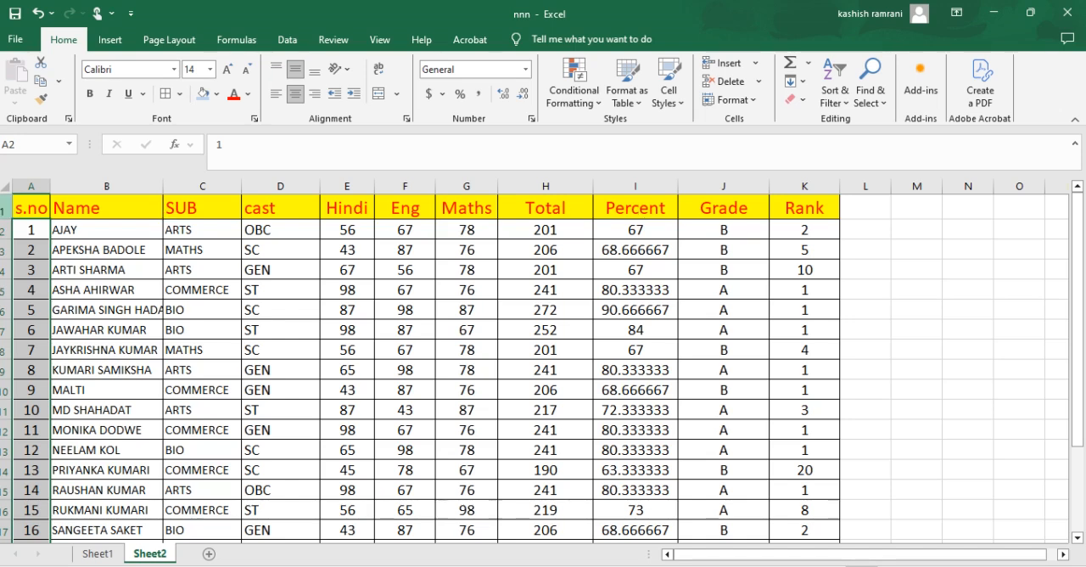
Step: Custom sort the whole table by Name with a second level by SUB, both on cell values from A to Z
left_click_drag(23, 206, 810, 485)
scroll(785, 362, "up", 2)
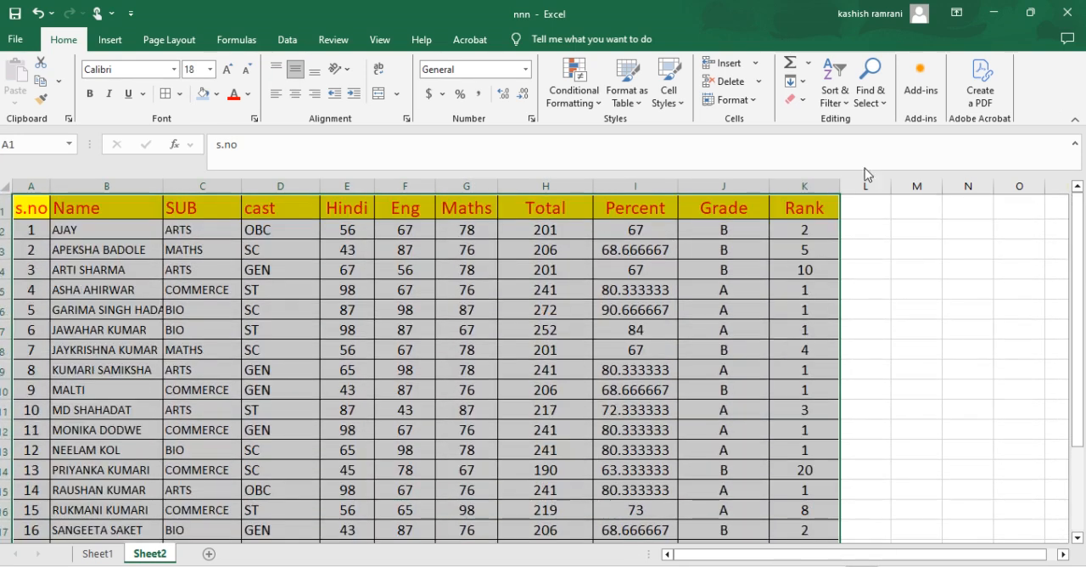
left_click(838, 100)
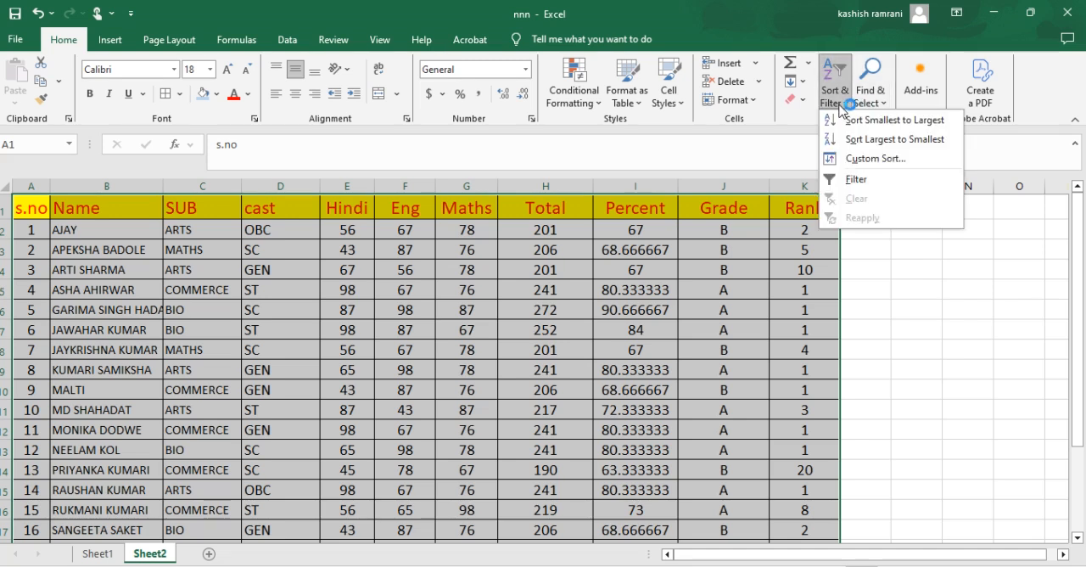
left_click(863, 160)
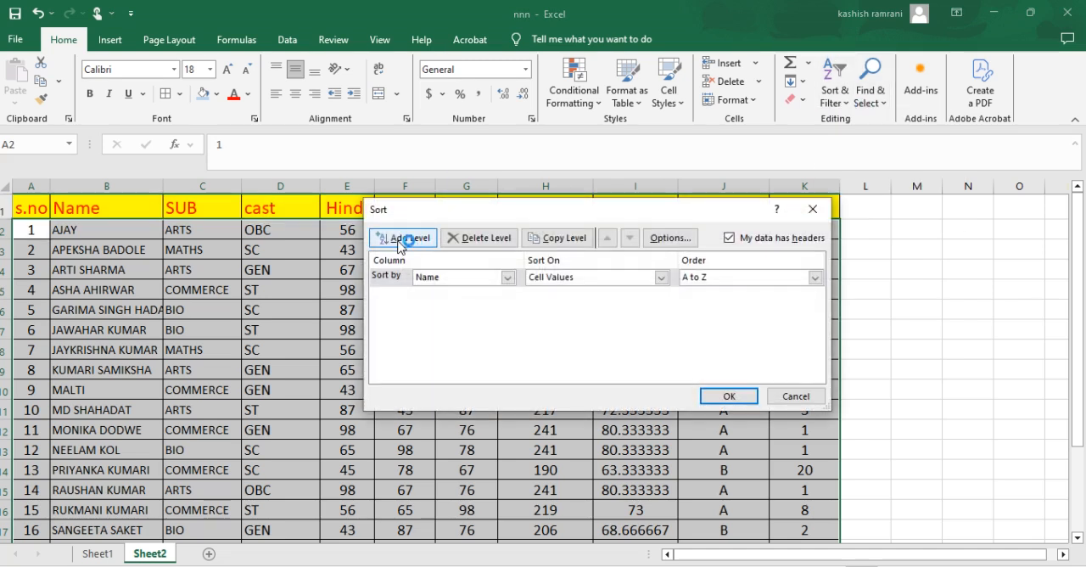
left_click(406, 246)
left_click(508, 296)
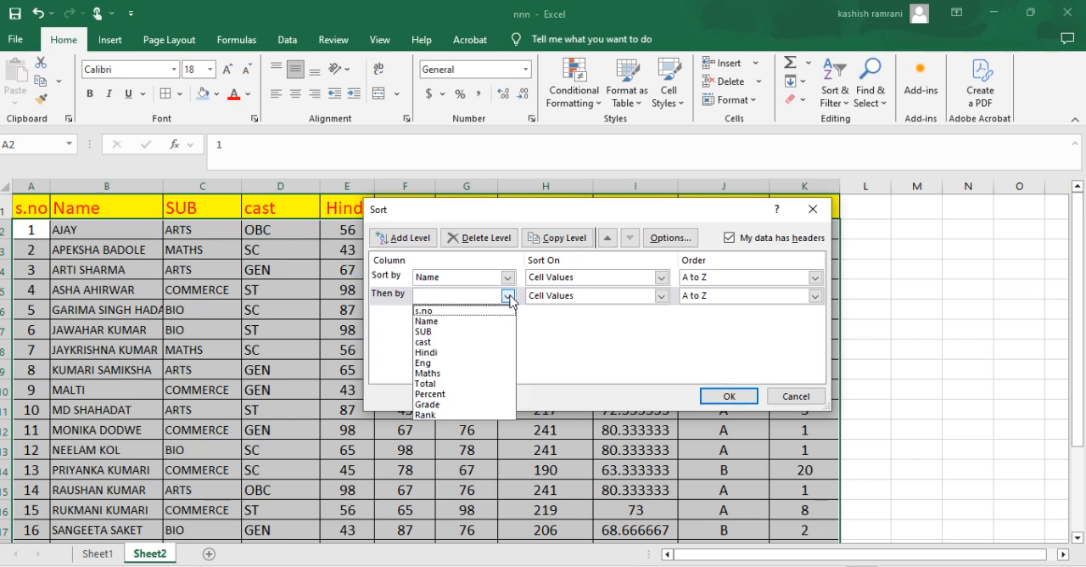
left_click(461, 376)
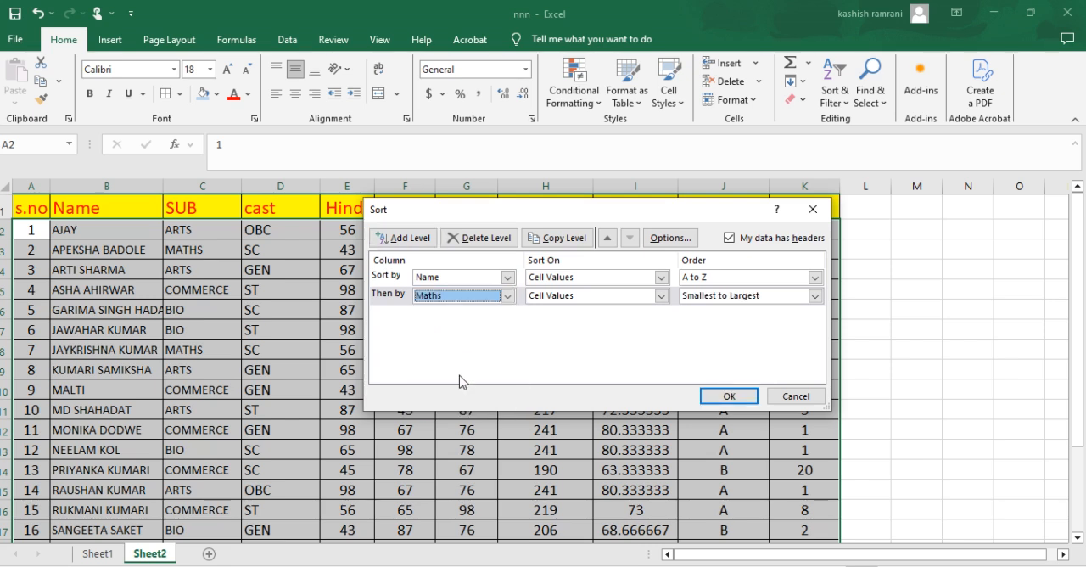
left_click(508, 296)
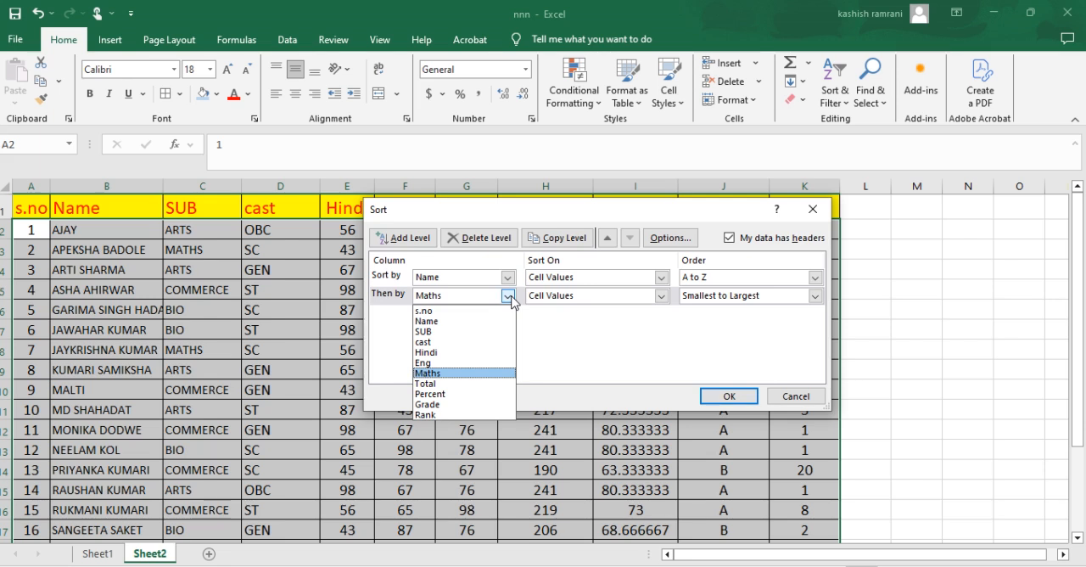
left_click(457, 332)
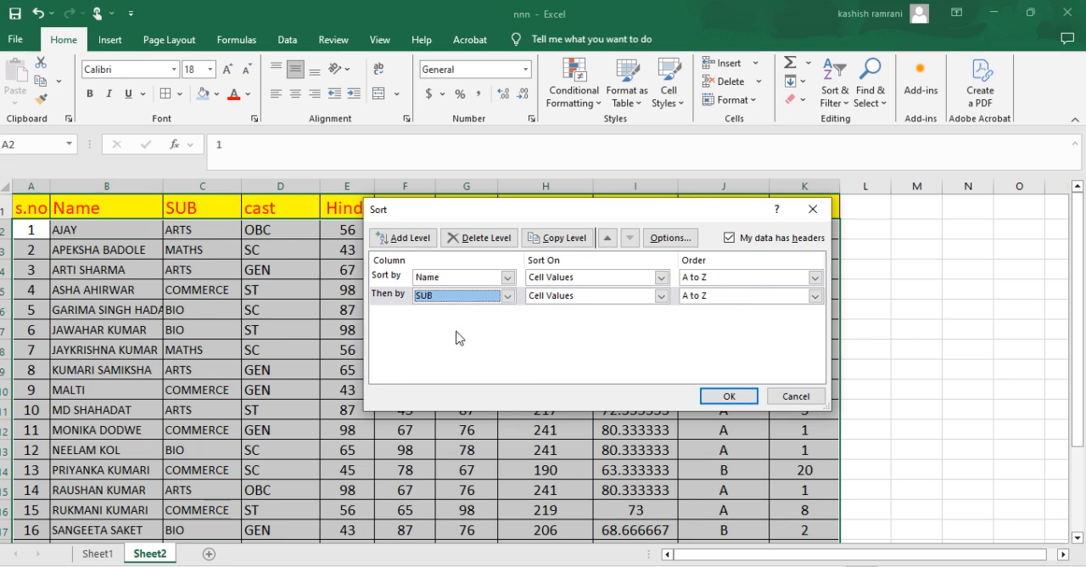
left_click(727, 402)
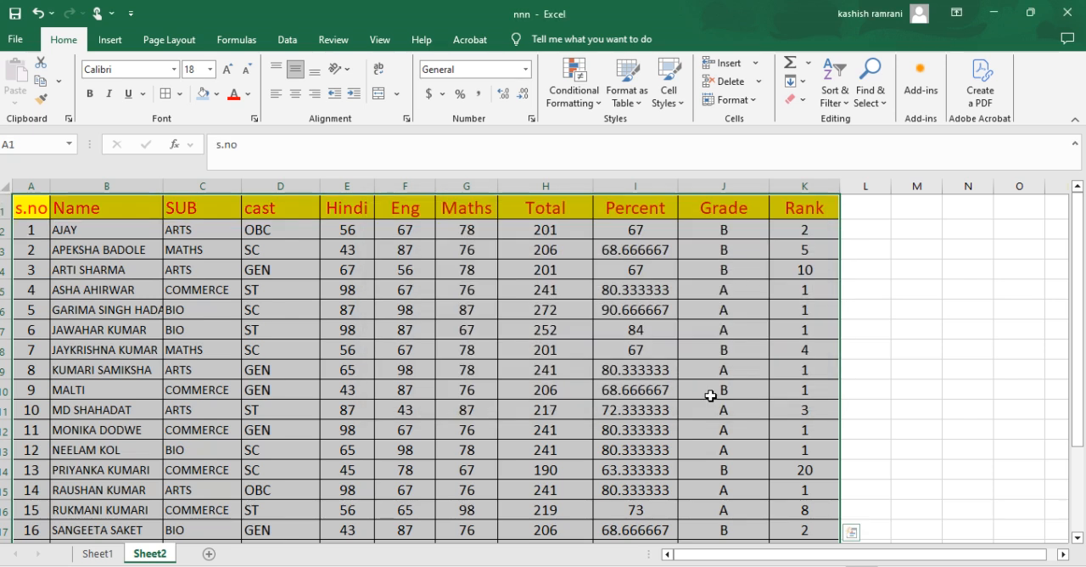
left_click_drag(208, 238, 225, 347)
left_click_drag(280, 229, 314, 330)
scroll(465, 378, "down", 3)
scroll(464, 378, "up", 3)
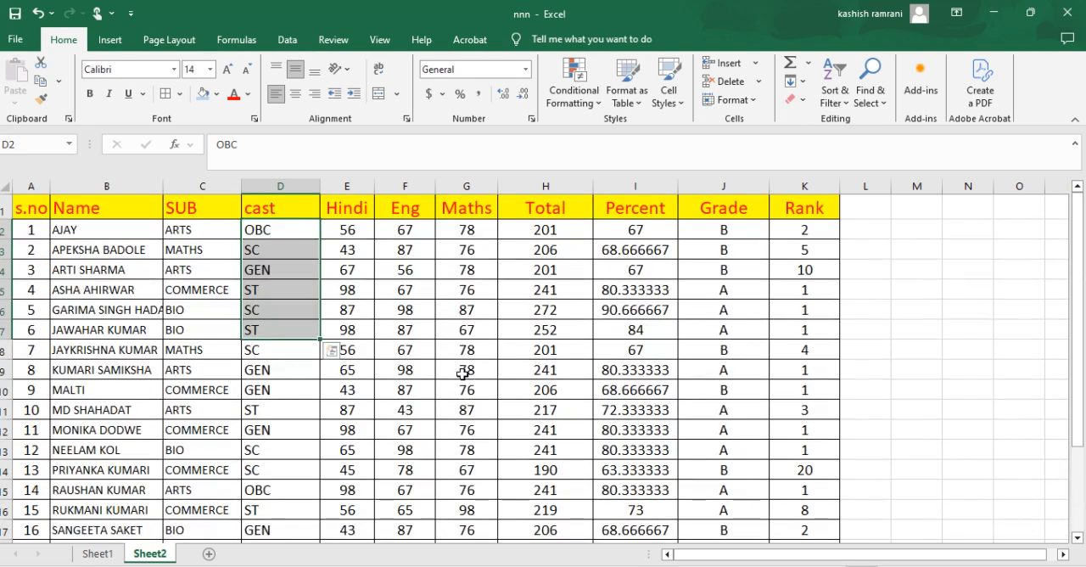
left_click(834, 95)
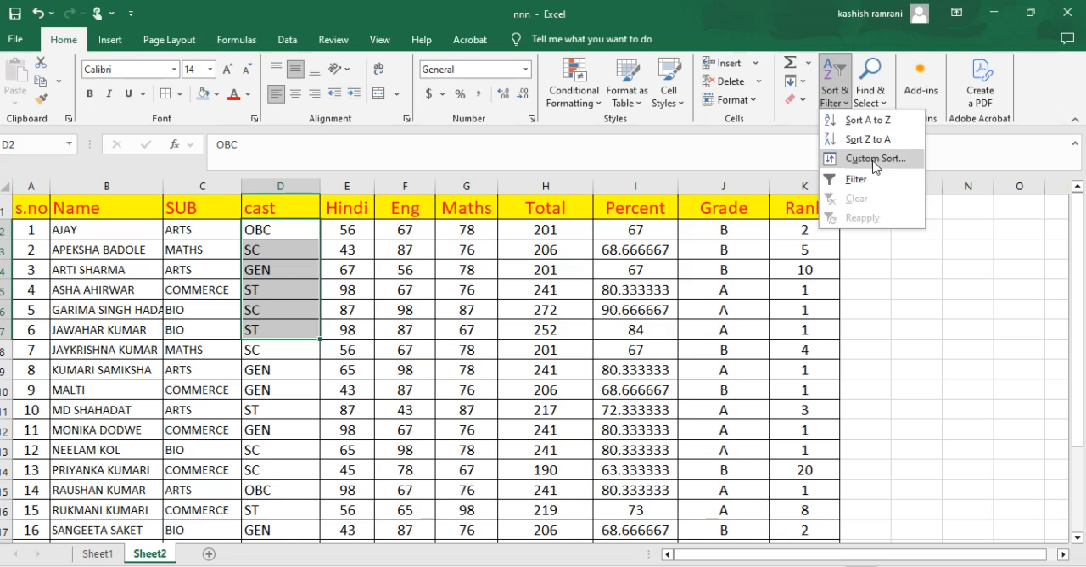
left_click(875, 159)
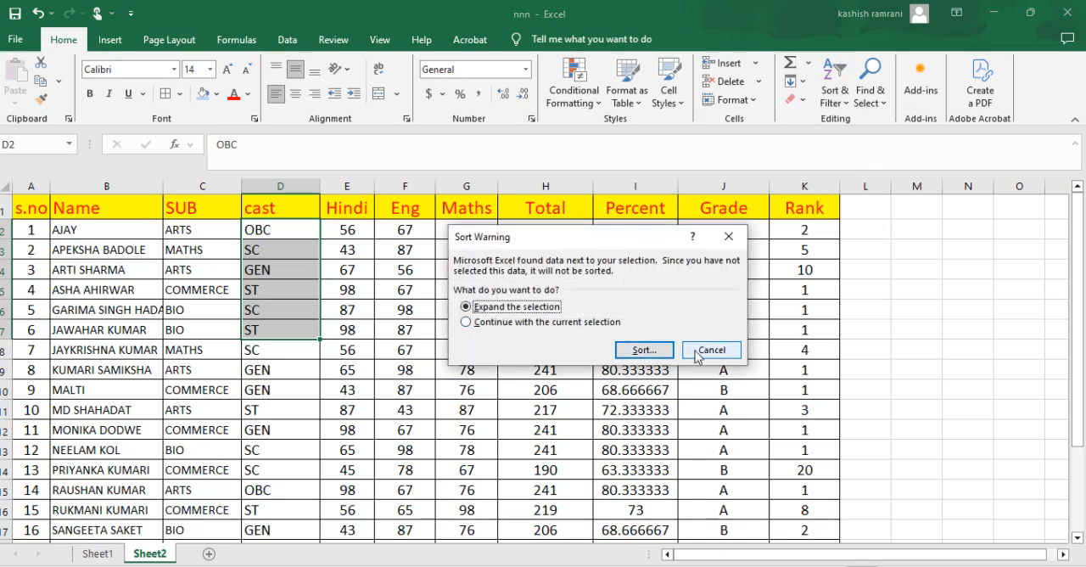
left_click(696, 354)
Step: Delete the second level from the custom sort and sort the whole table by SUB alone, on cell values from A to Z
left_click(533, 287)
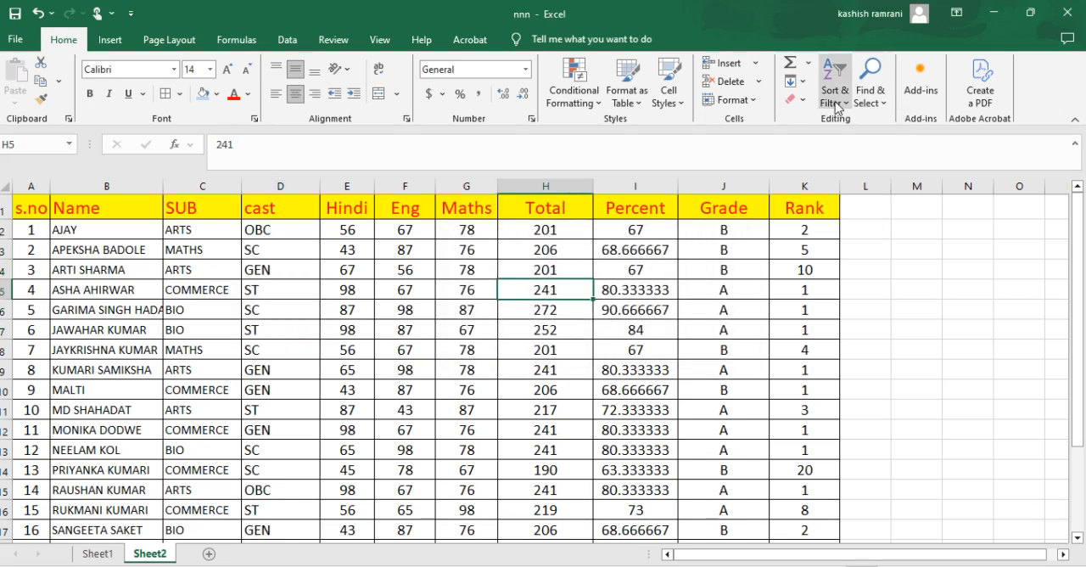
left_click(836, 97)
left_click(859, 161)
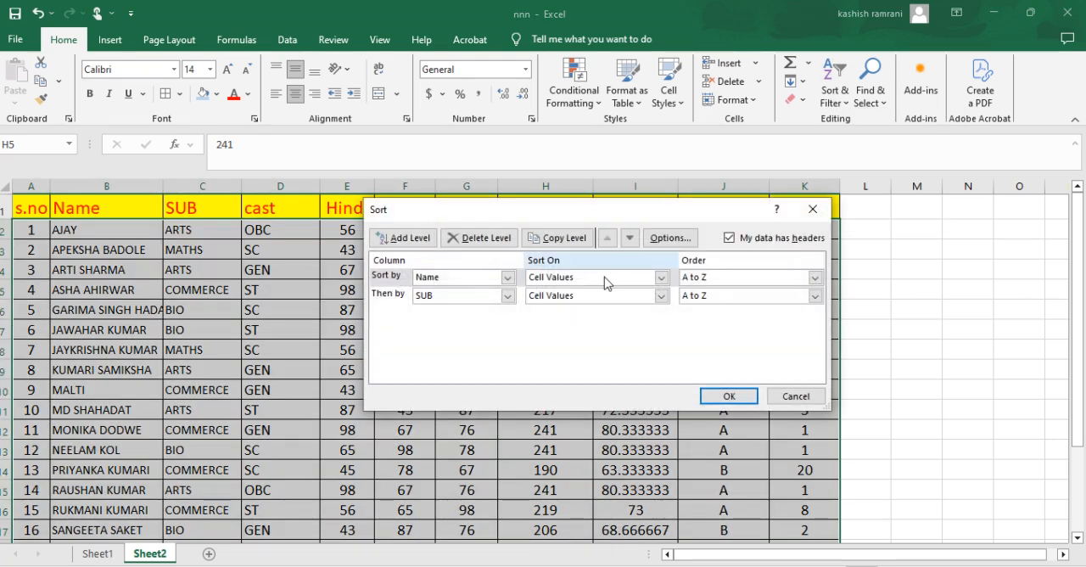
left_click(385, 297)
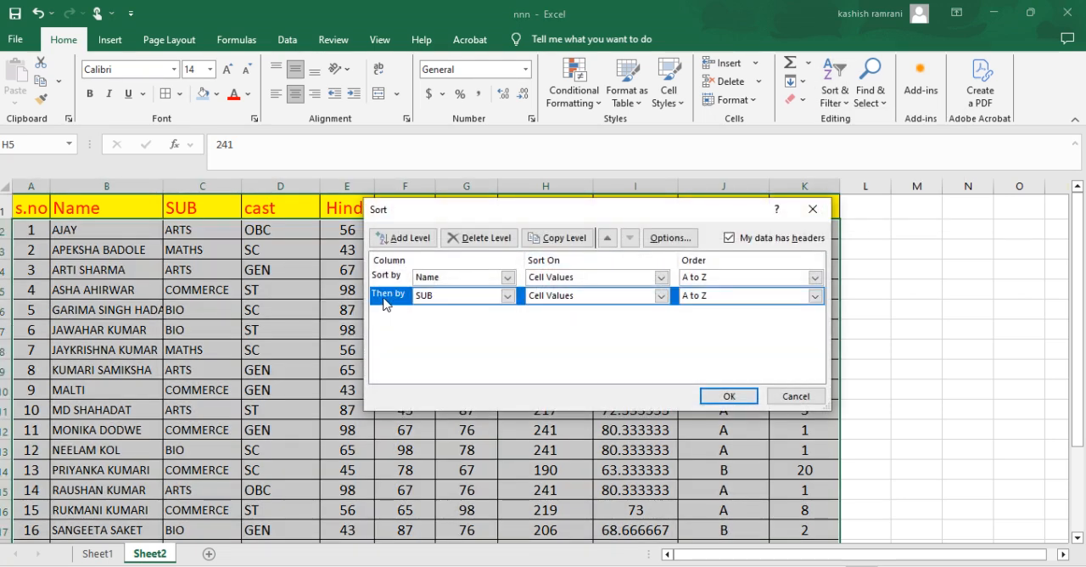
left_click(477, 237)
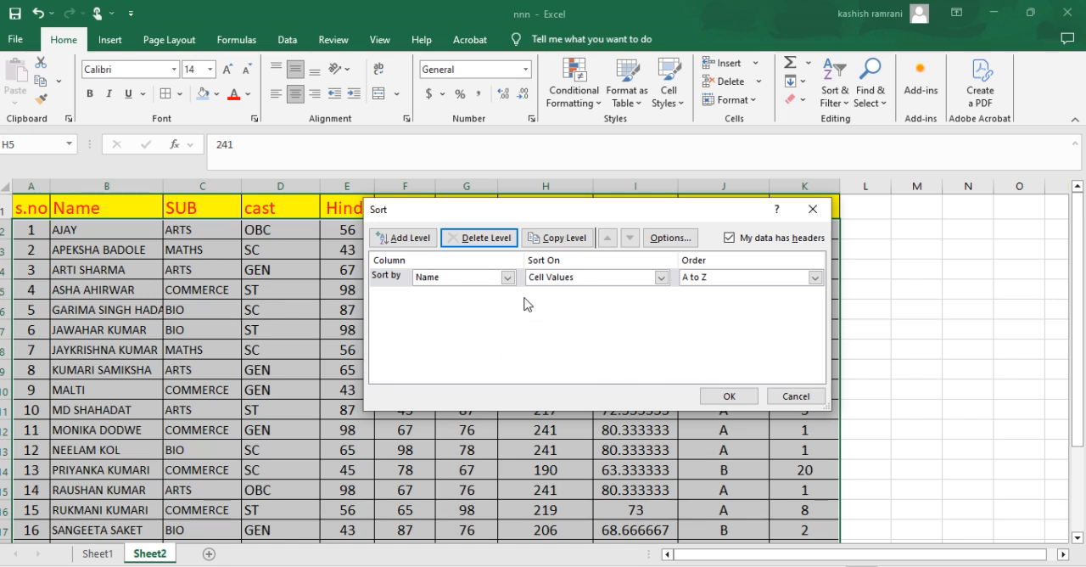
left_click(507, 277)
left_click(472, 315)
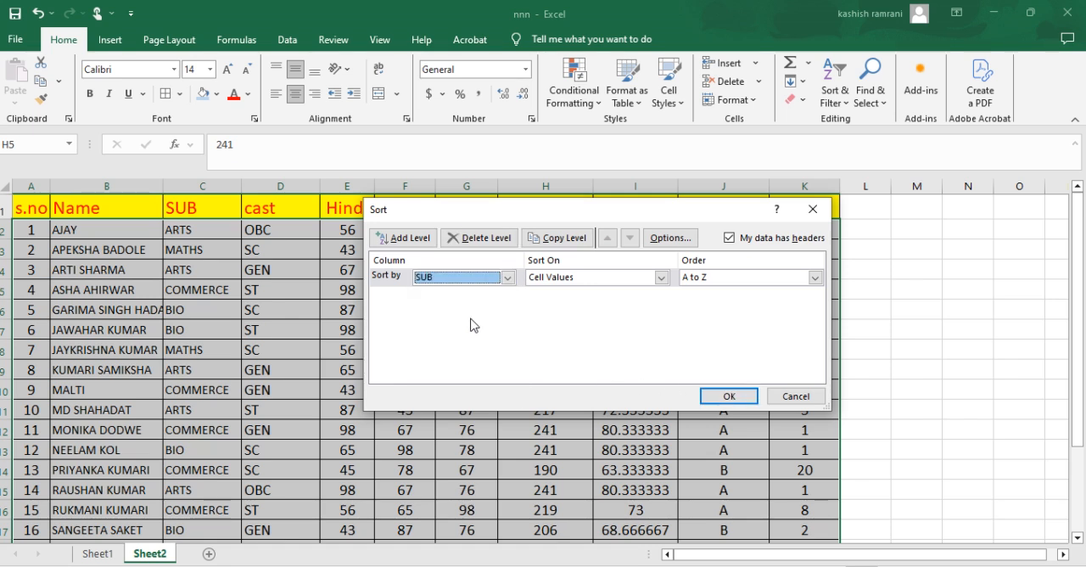
left_click(727, 395)
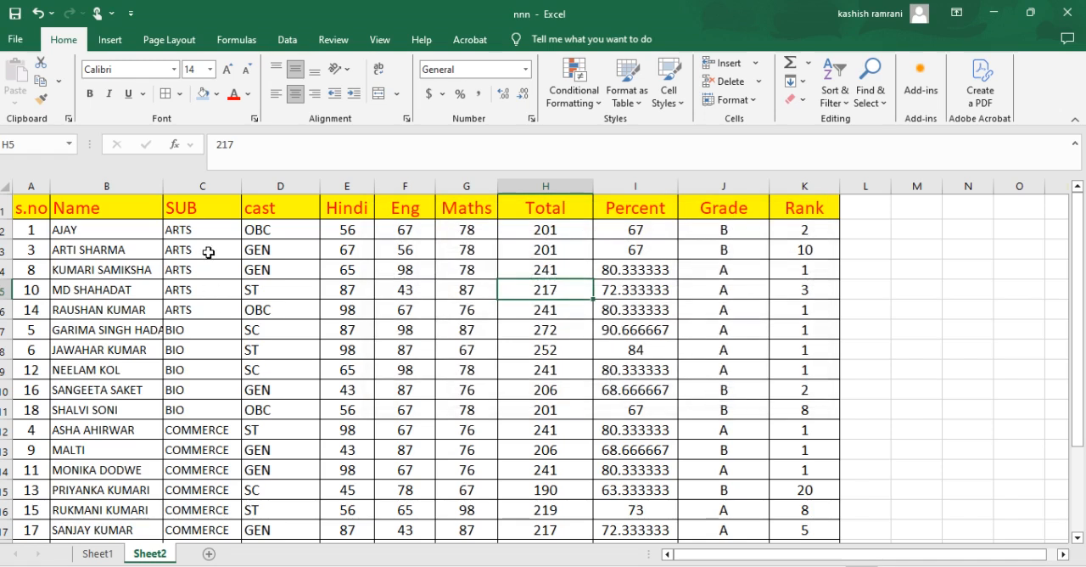
left_click_drag(209, 232, 220, 411)
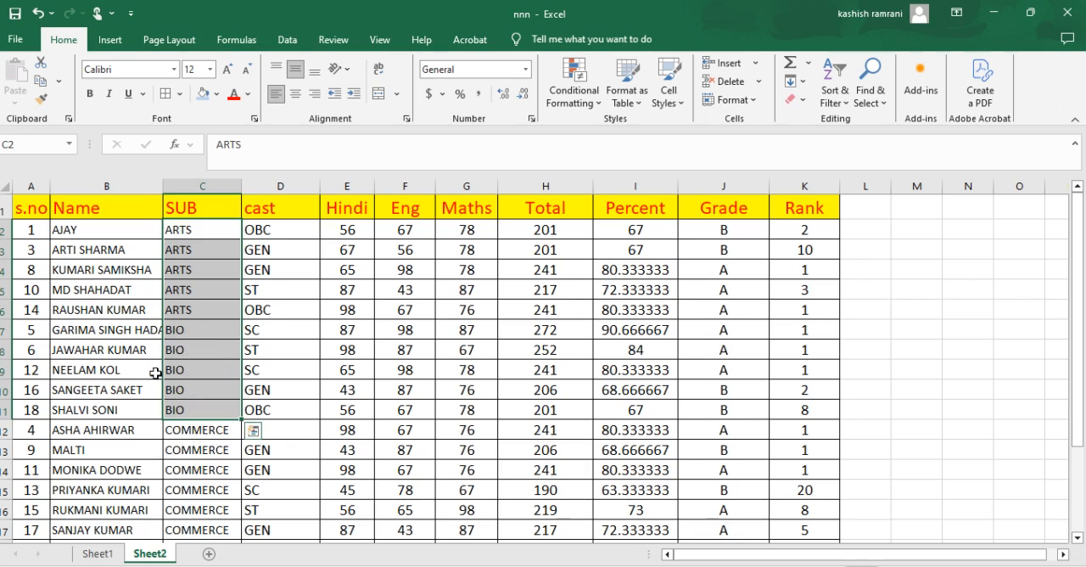
left_click(835, 94)
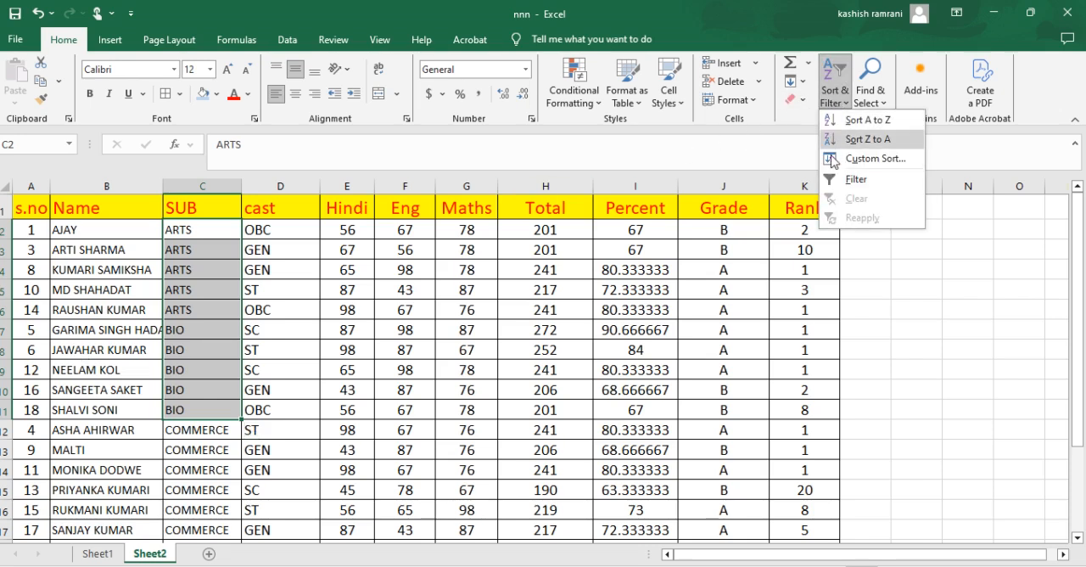
left_click(833, 158)
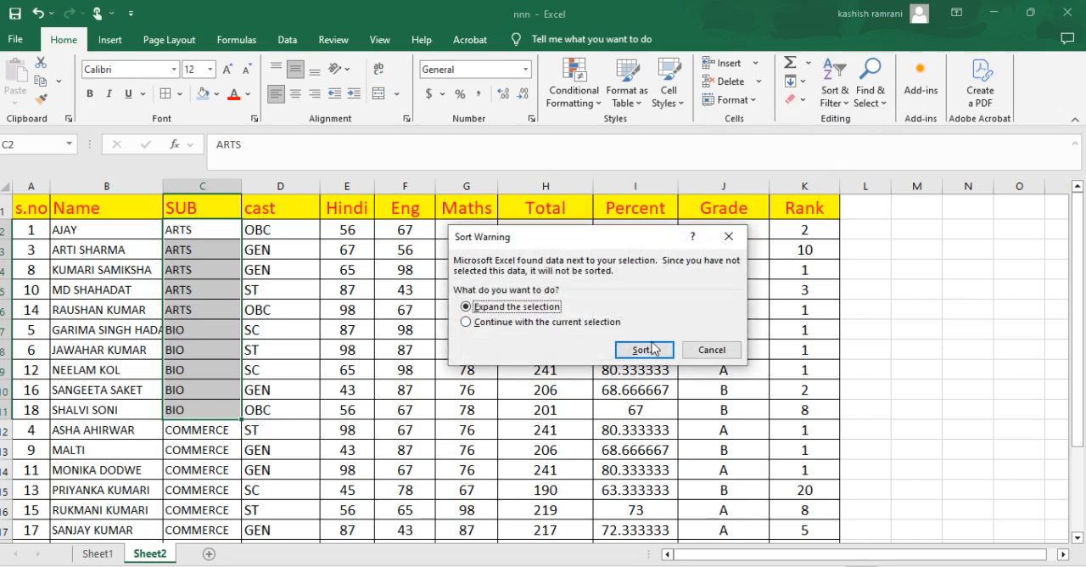
left_click(703, 351)
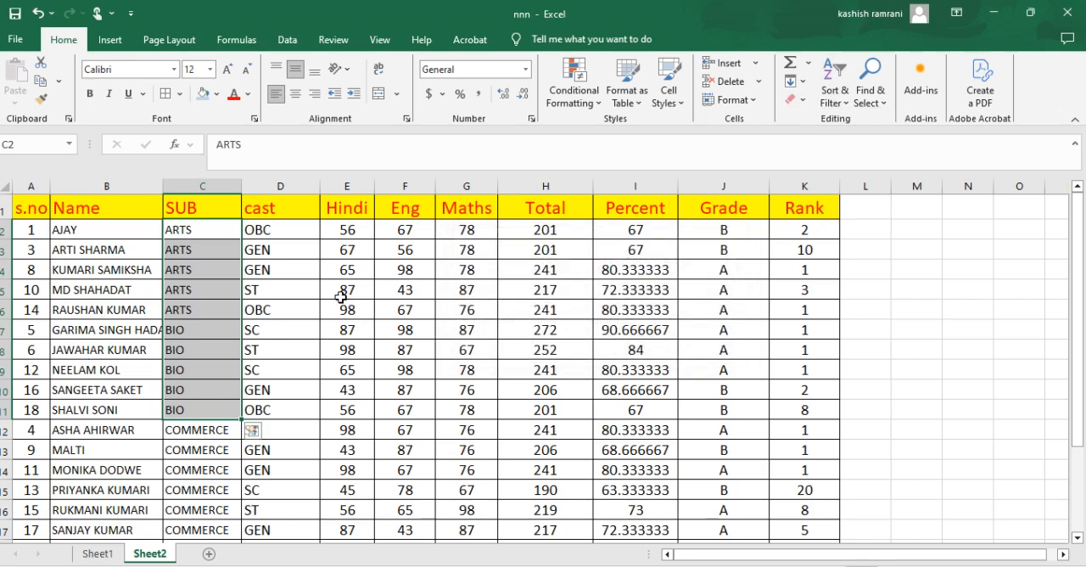
Step: Custom sort the whole table by SUB with a second level by Name, both on cell values from A to Z
left_click(295, 250)
left_click(835, 93)
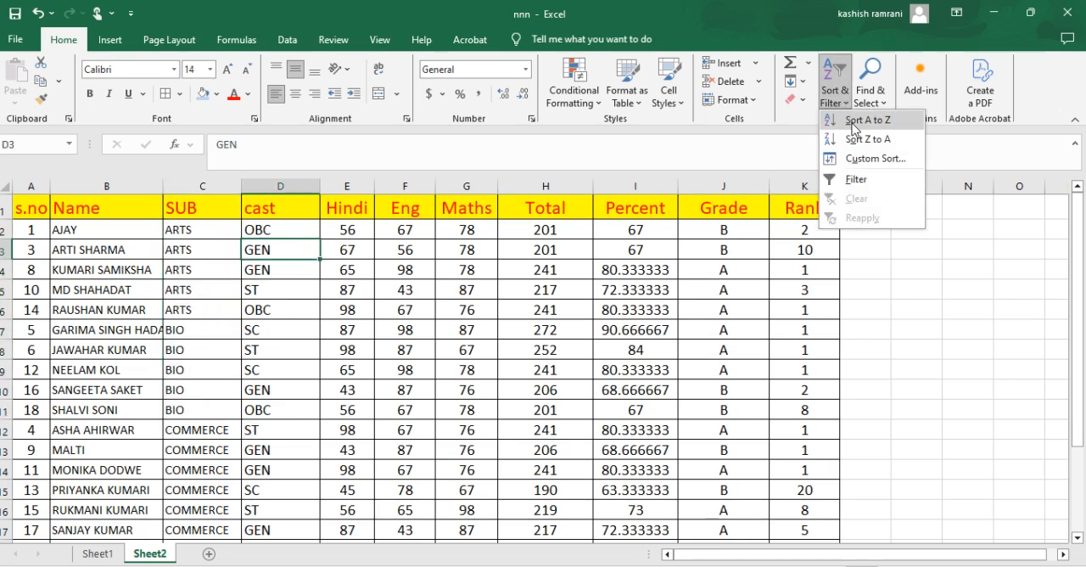
left_click(859, 159)
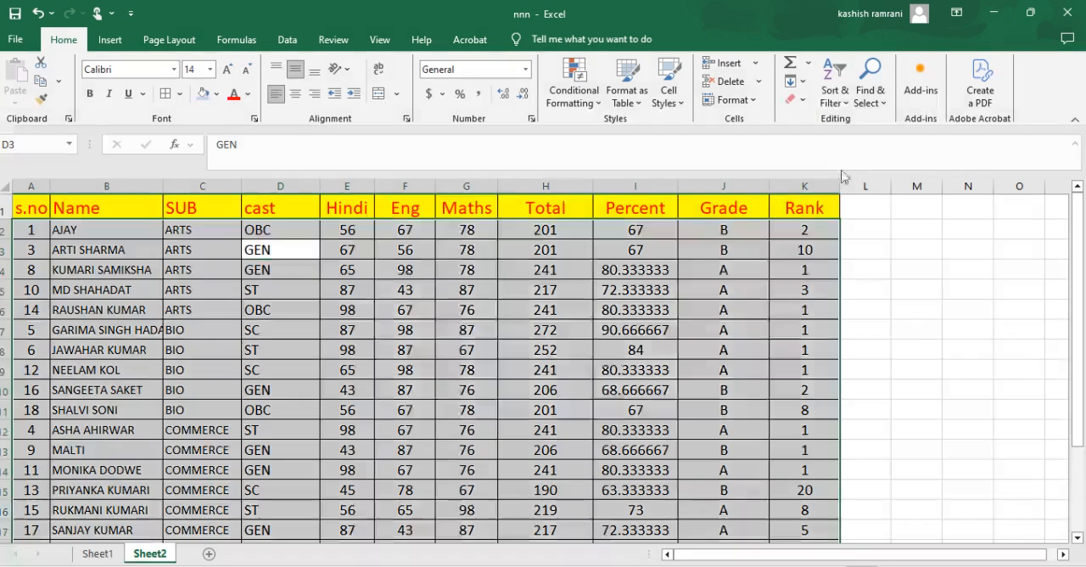
left_click(507, 277)
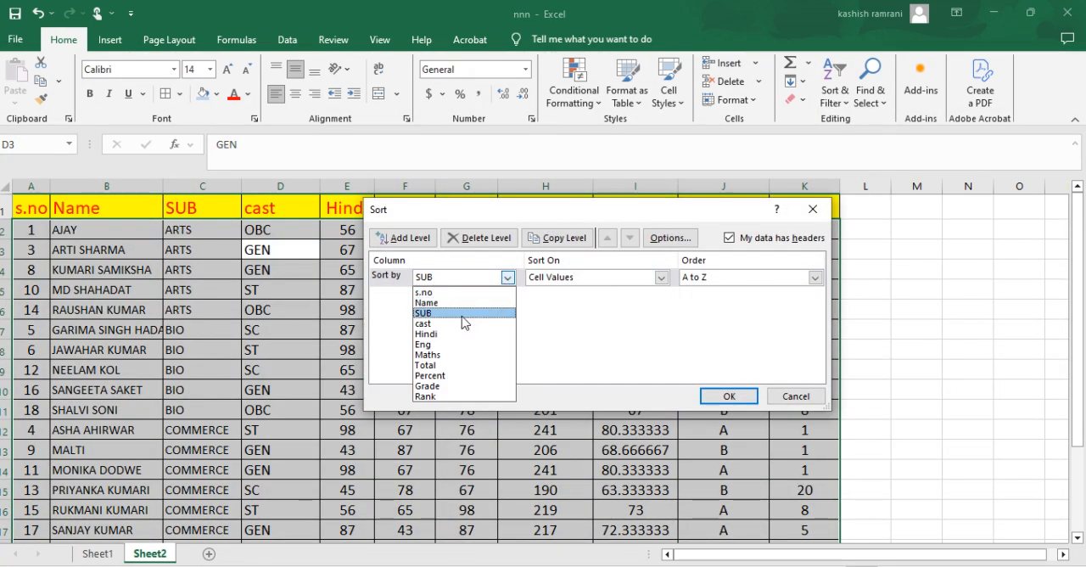
left_click(466, 313)
left_click(404, 237)
left_click(471, 295)
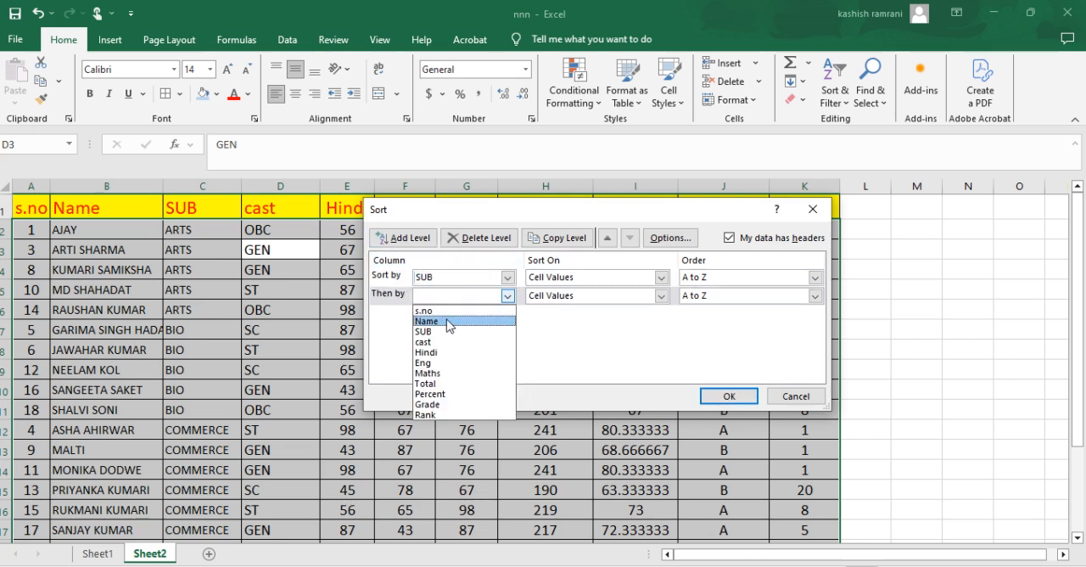
left_click(463, 315)
left_click(690, 395)
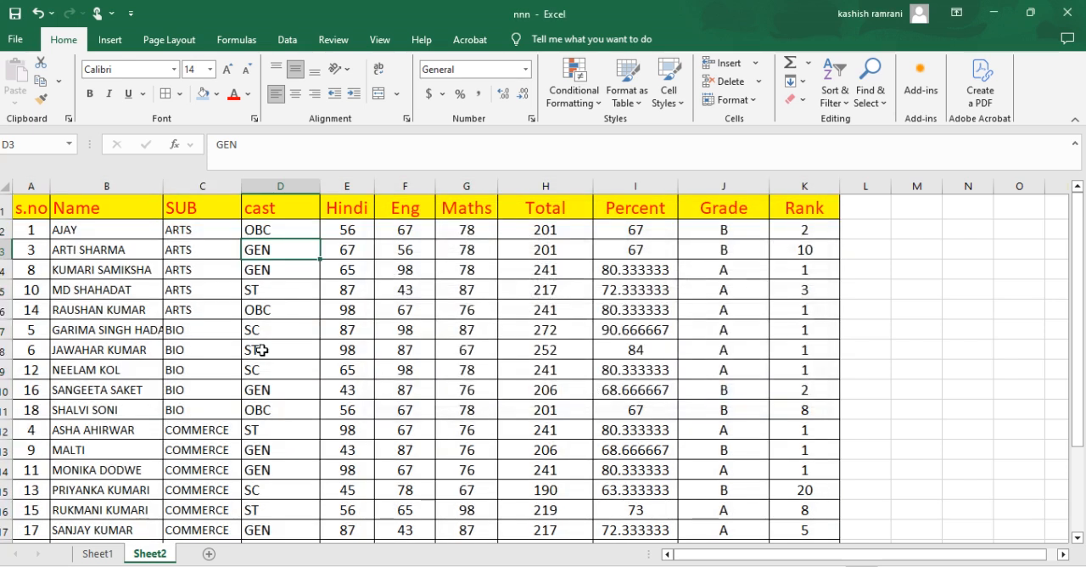
Step: Examine the order of the names within the ARTS, BIO and COMMERCE groups of the sorted table
left_click_drag(90, 242, 115, 319)
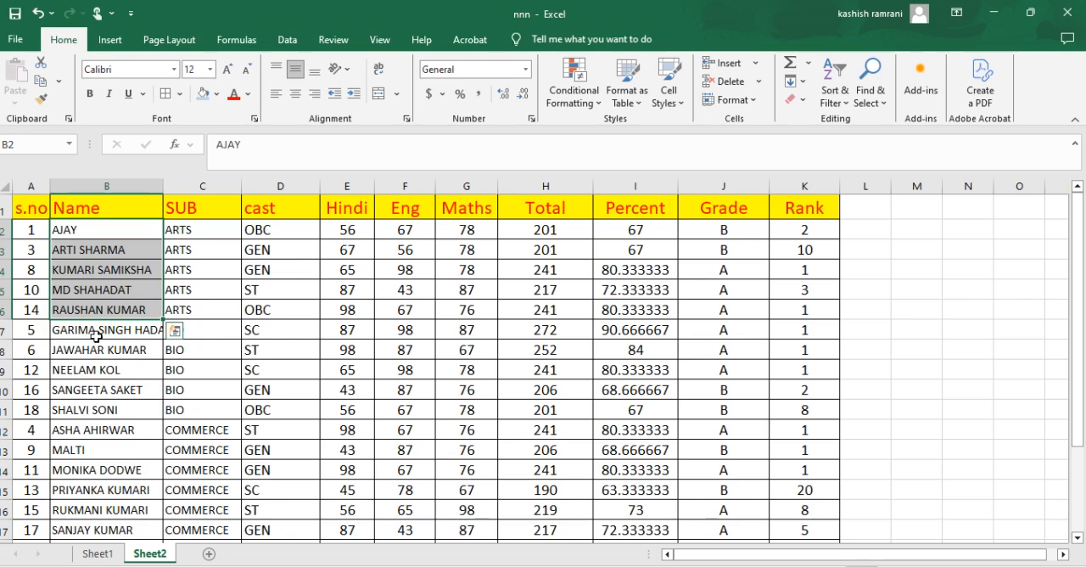
left_click_drag(109, 329, 96, 473)
scroll(148, 365, "down", 2)
scroll(148, 364, "up", 2)
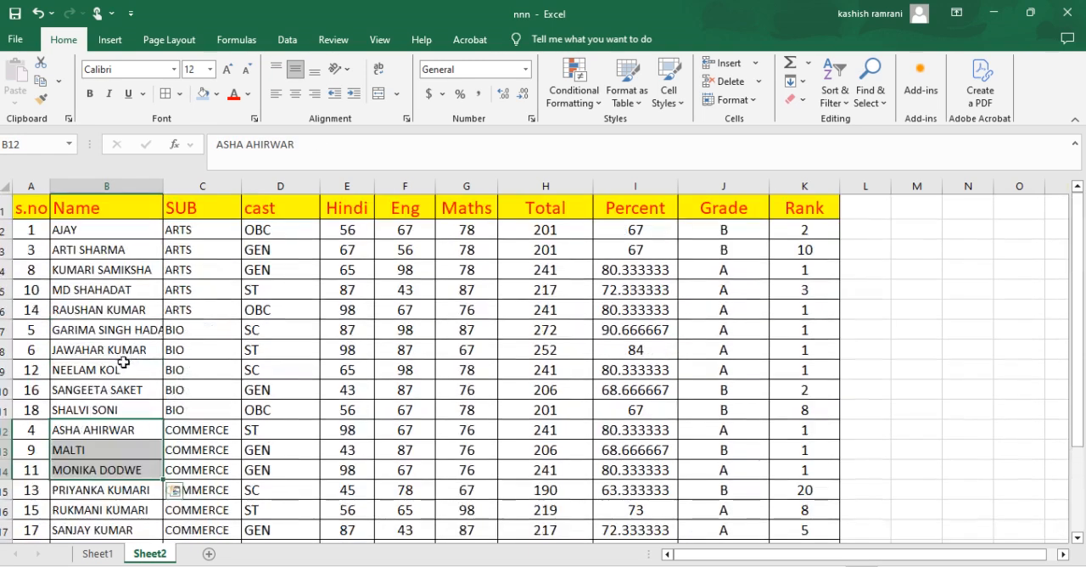
left_click(38, 231)
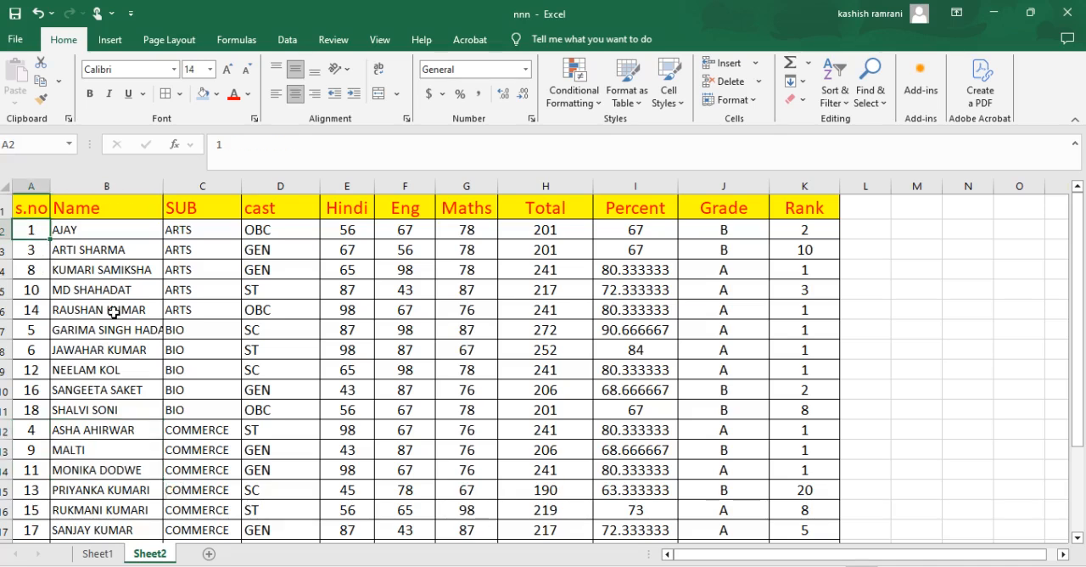
left_click(835, 100)
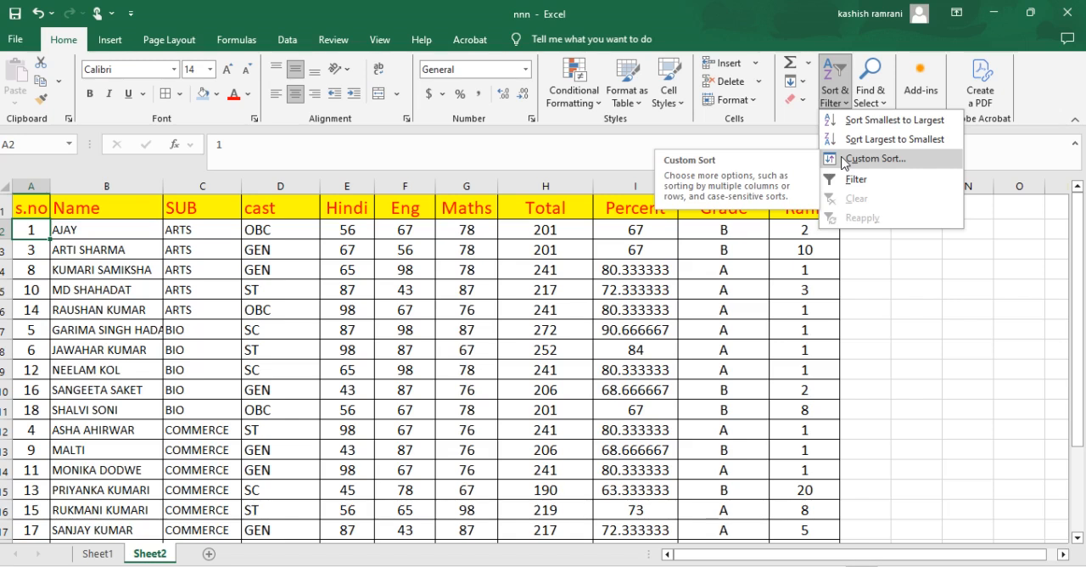
left_click(197, 211)
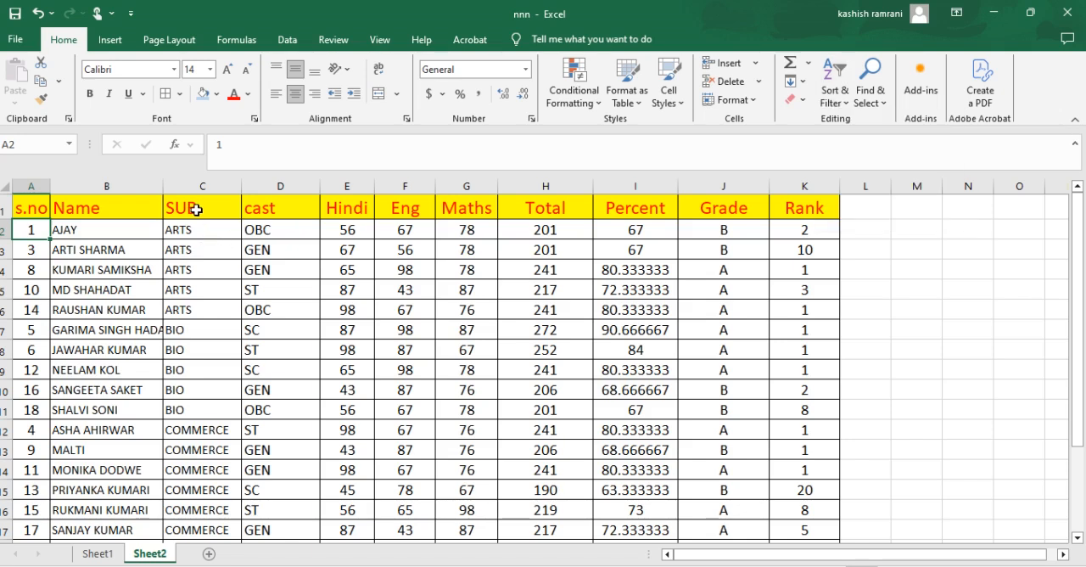